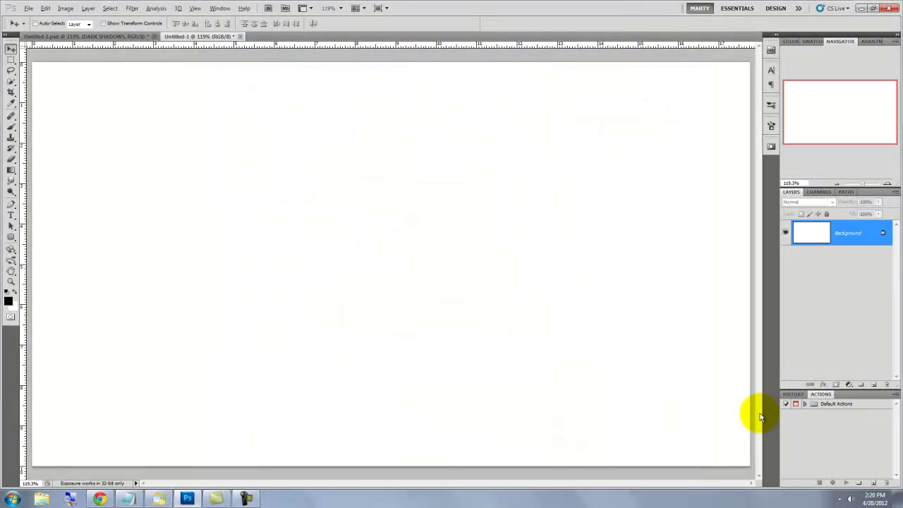
- Fill the background black and set the type to white KaiserzeitGotisch at 254.44 pt
key("alt+Delete")
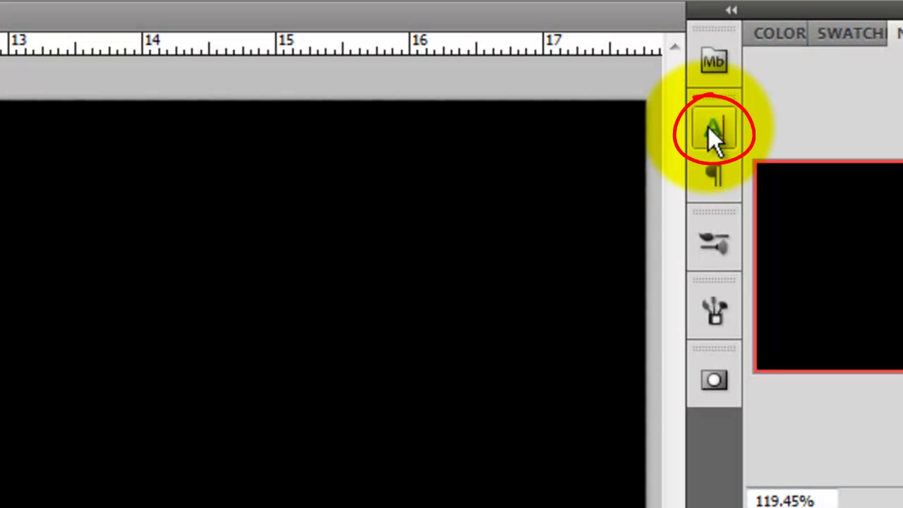
left_click(713, 134)
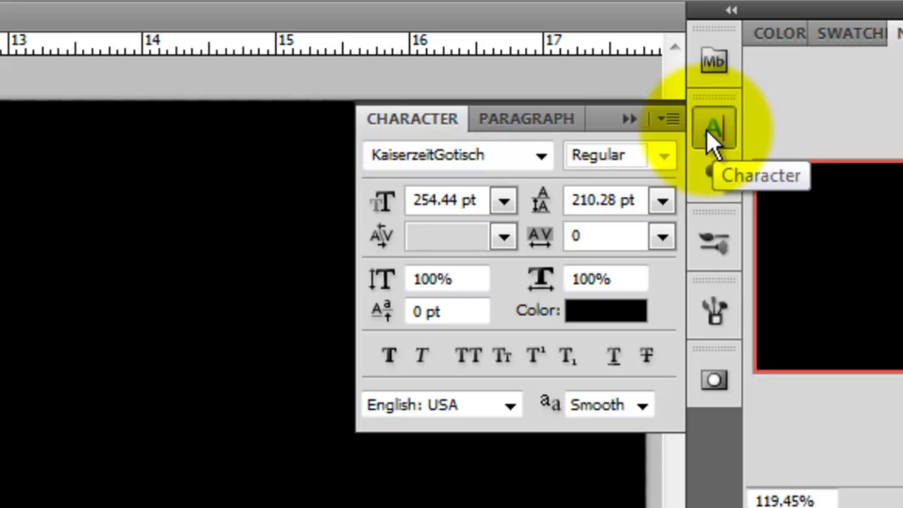
left_click(607, 311)
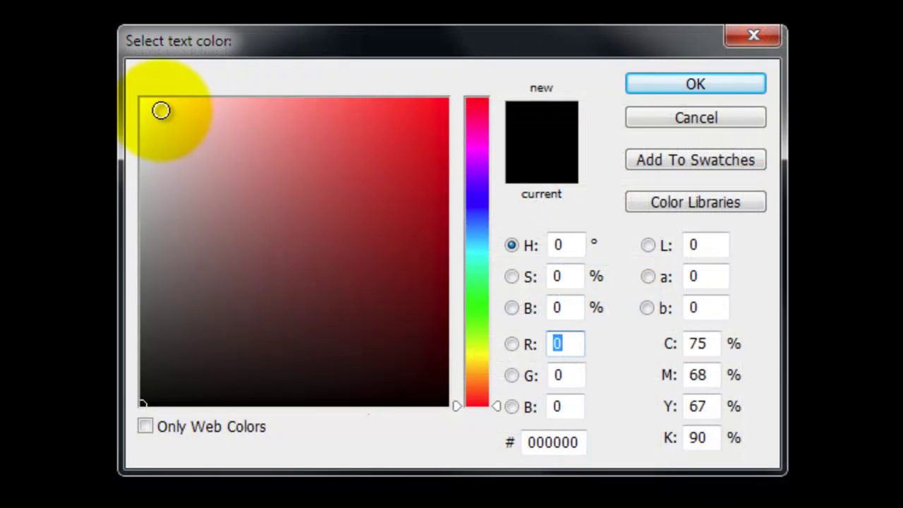
left_click_drag(161, 111, 141, 98)
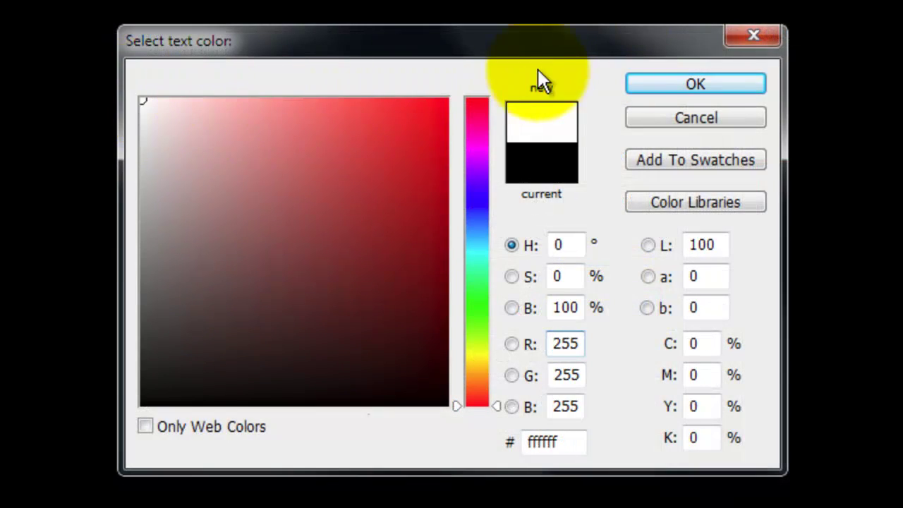
- Confirm white and write 'Dark Shadows' on two lines, committing the text
left_click(671, 83)
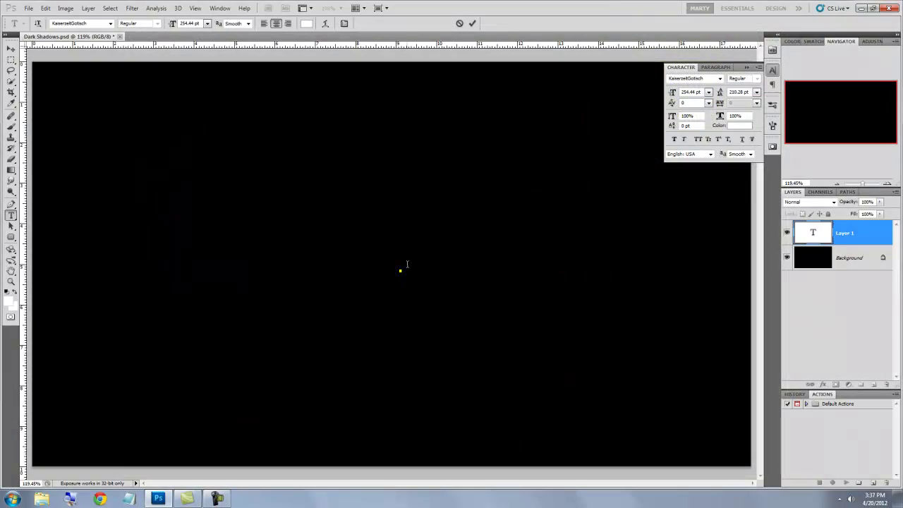
key("Return")
type("Shadows")
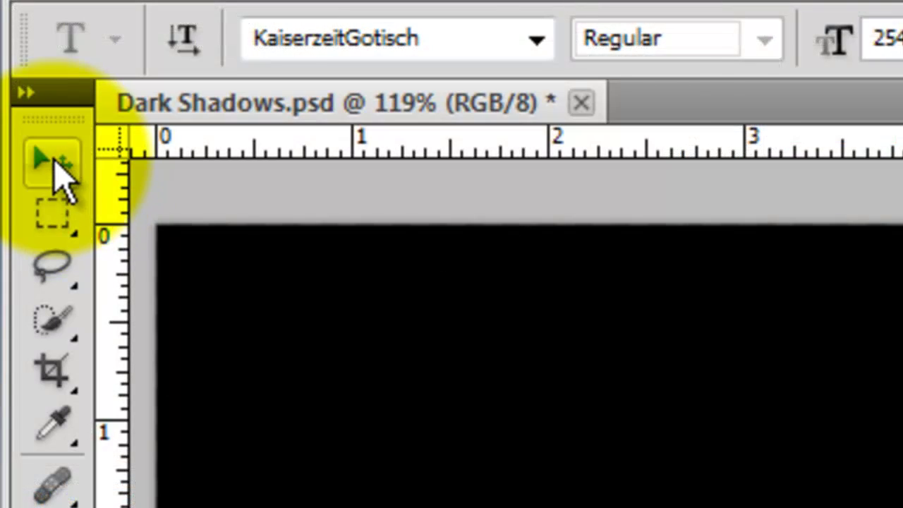
left_click(56, 167)
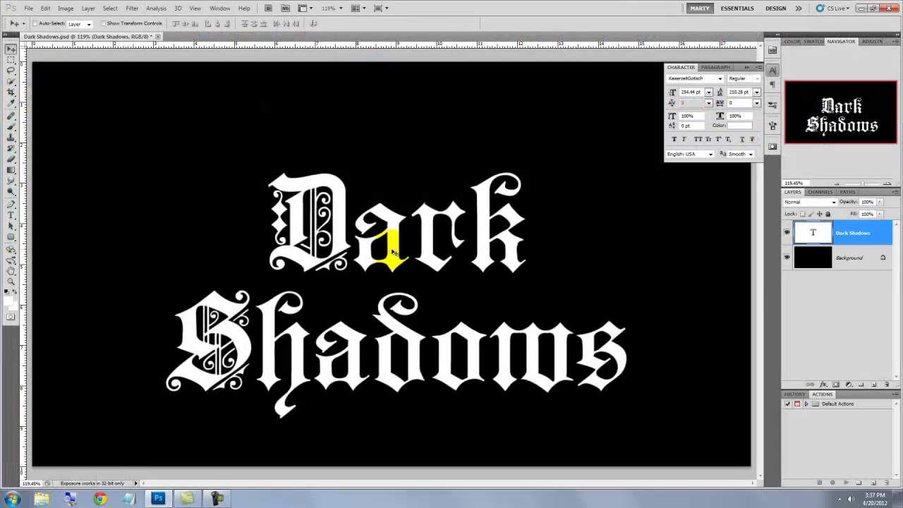
- Nudge the title upward, set it to 50% opacity and duplicate the layer
left_click_drag(392, 251, 393, 205)
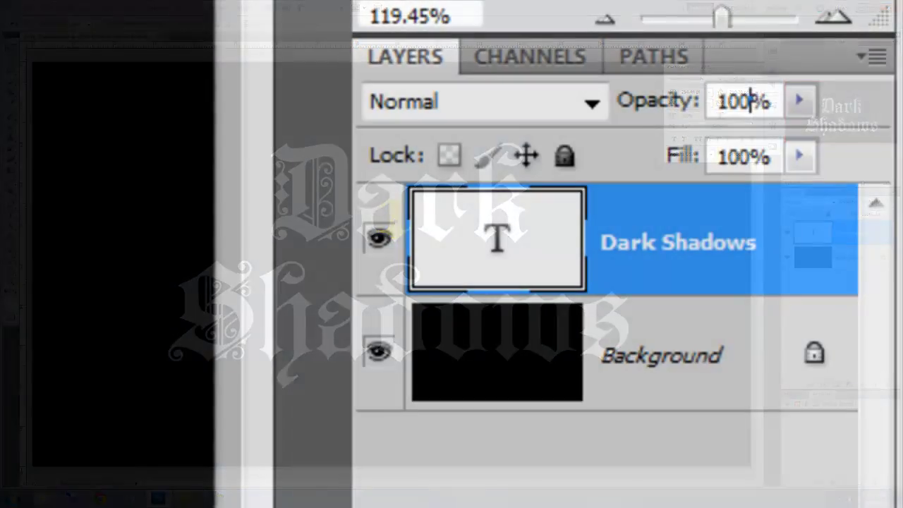
type("50")
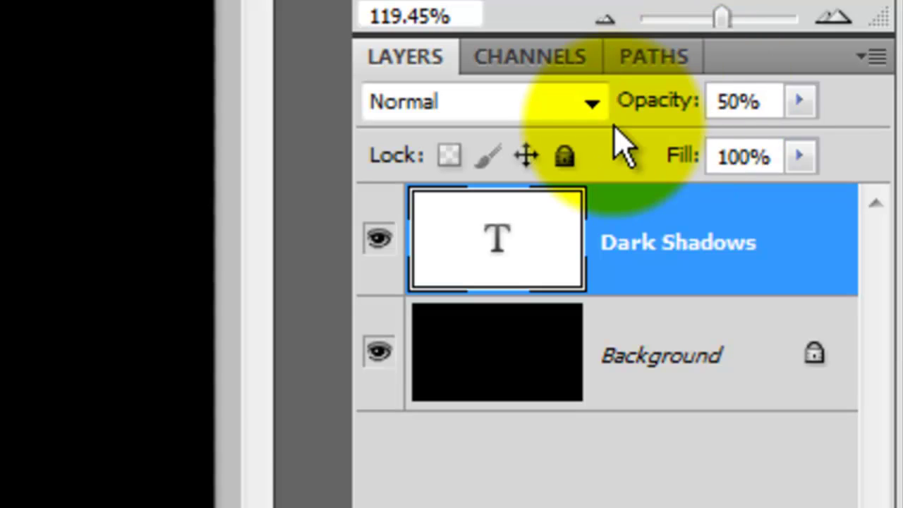
key("ctrl+j")
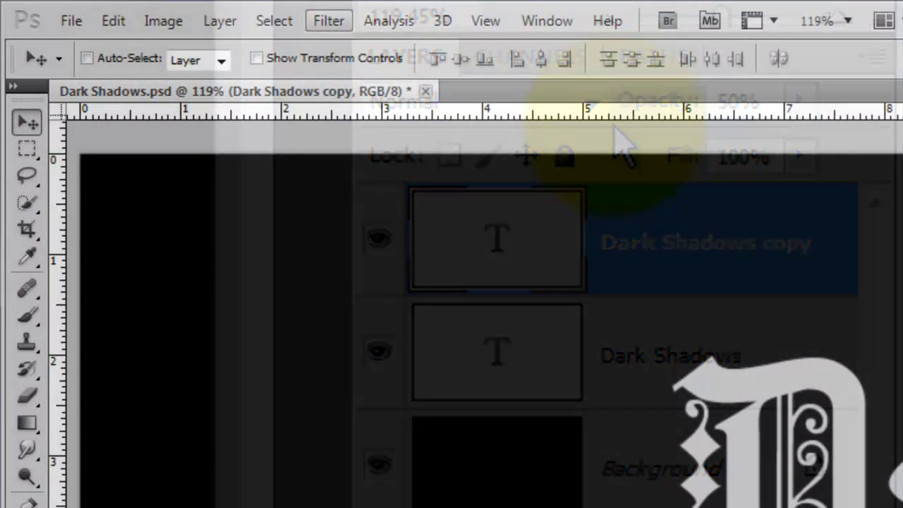
- Rasterize the duplicate title and streak it with a 90°, 94-pixel Motion Blur
left_click(328, 20)
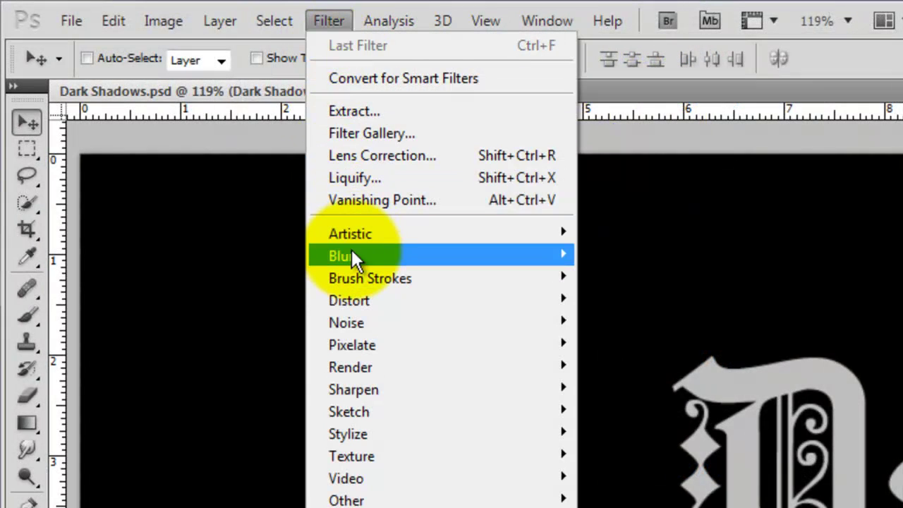
mouse_move(329, 255)
left_click(248, 387)
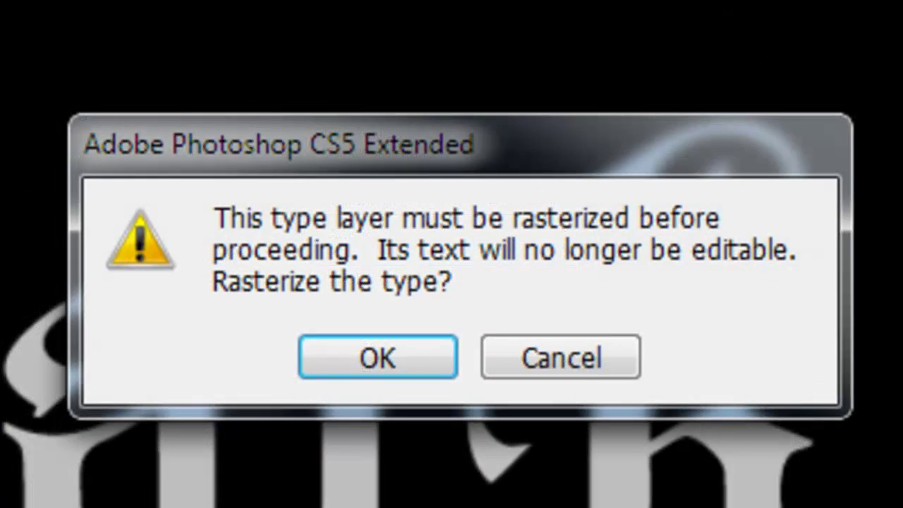
left_click(395, 367)
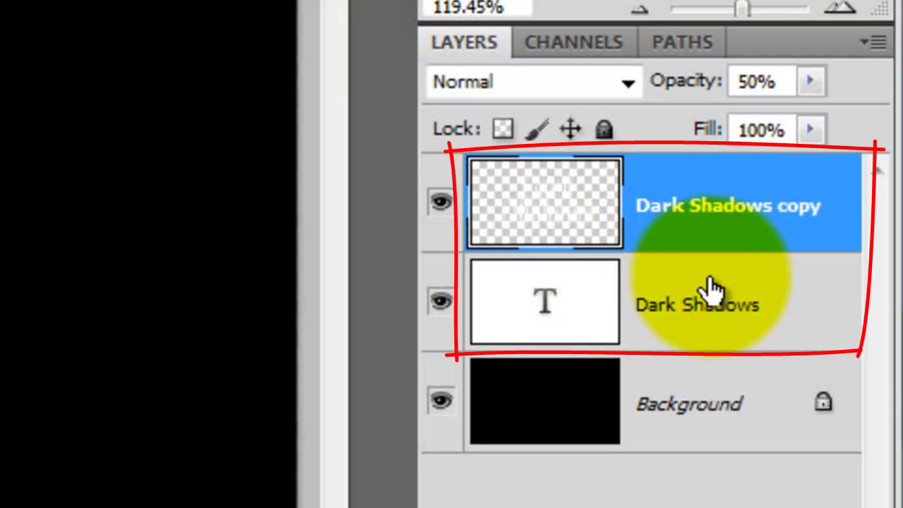
- Merge the blurred copy and original title into one layer, then bring up Gaussian Blur
left_click(784, 305, "ctrl")
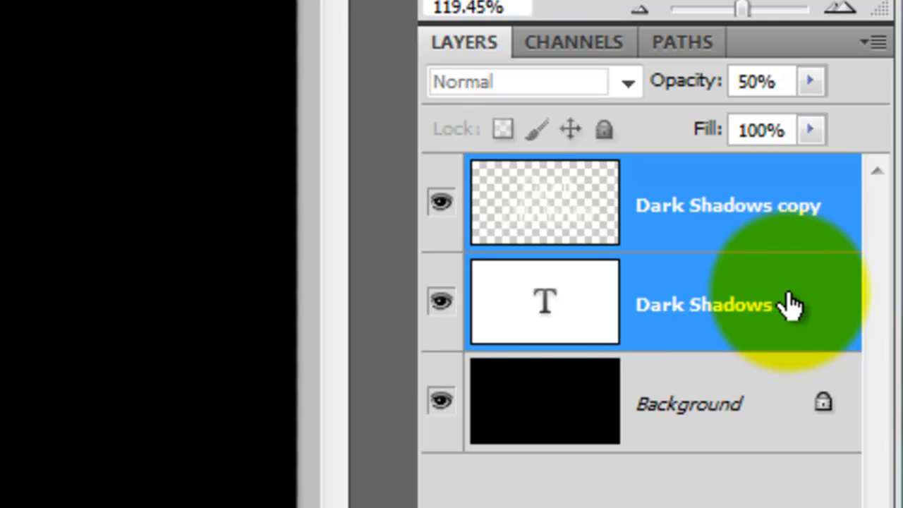
key("ctrl+e")
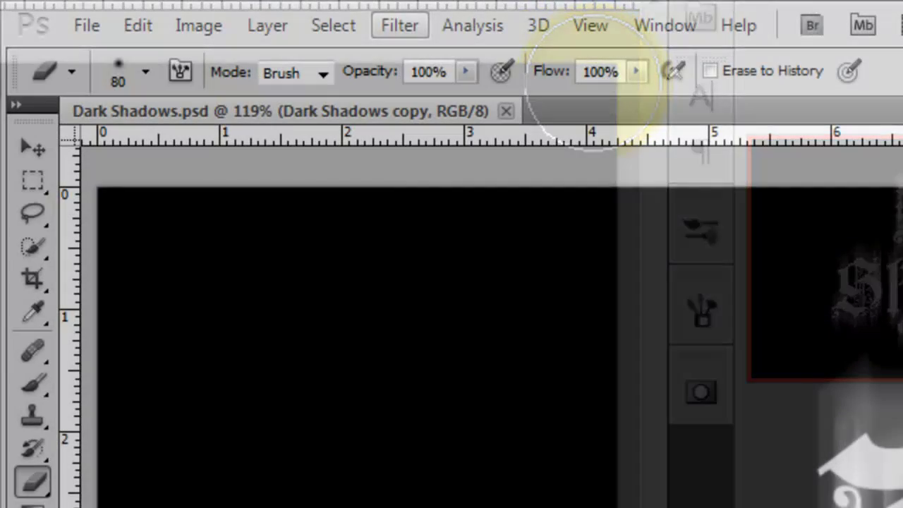
left_click(353, 26)
mouse_move(420, 309)
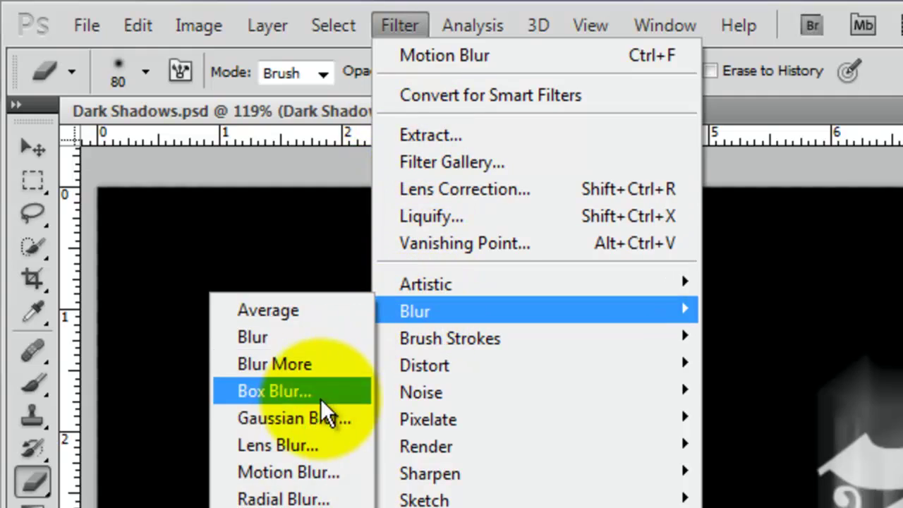
left_click(306, 416)
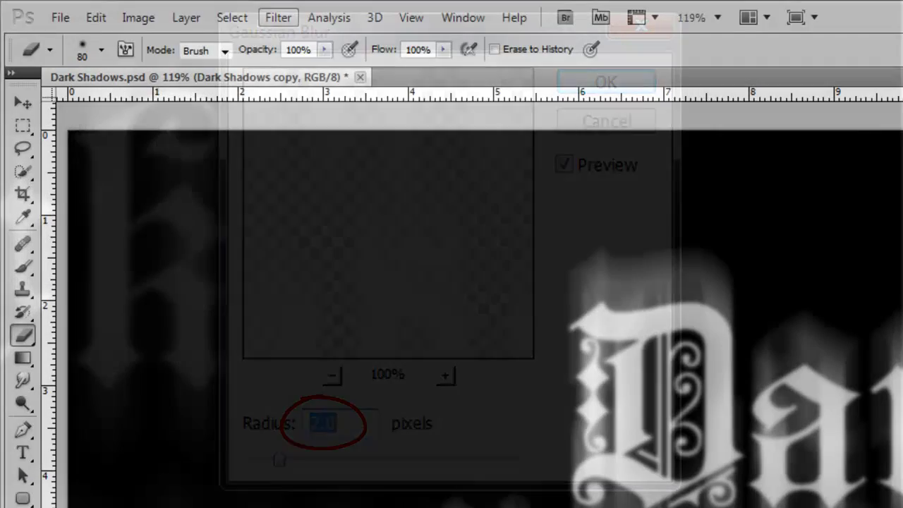
- Apply a Wave distortion: wavelength 205–633, amplitude 1–144, Repeat Edge Pixels
left_click(278, 18)
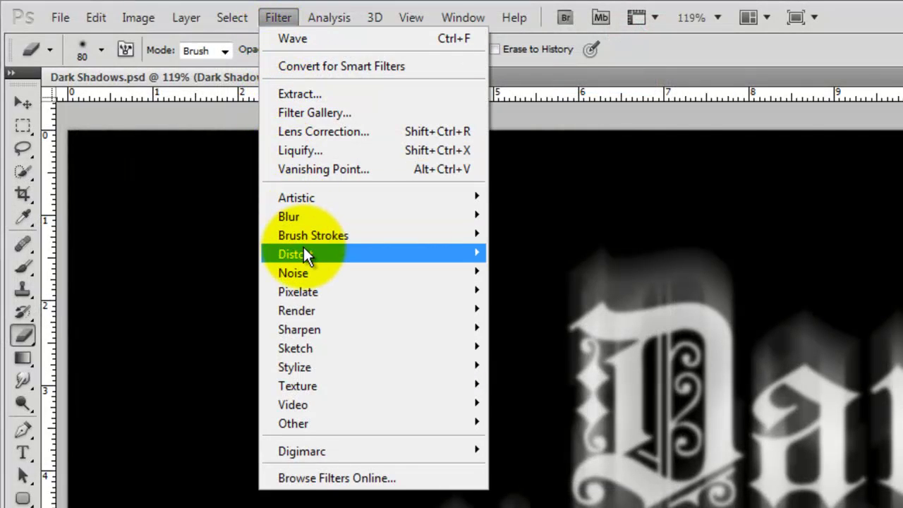
mouse_move(303, 252)
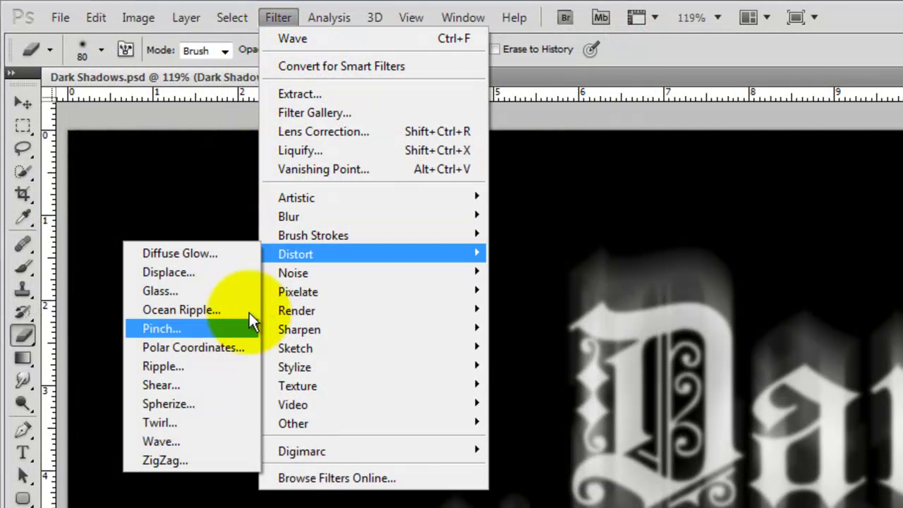
left_click(169, 440)
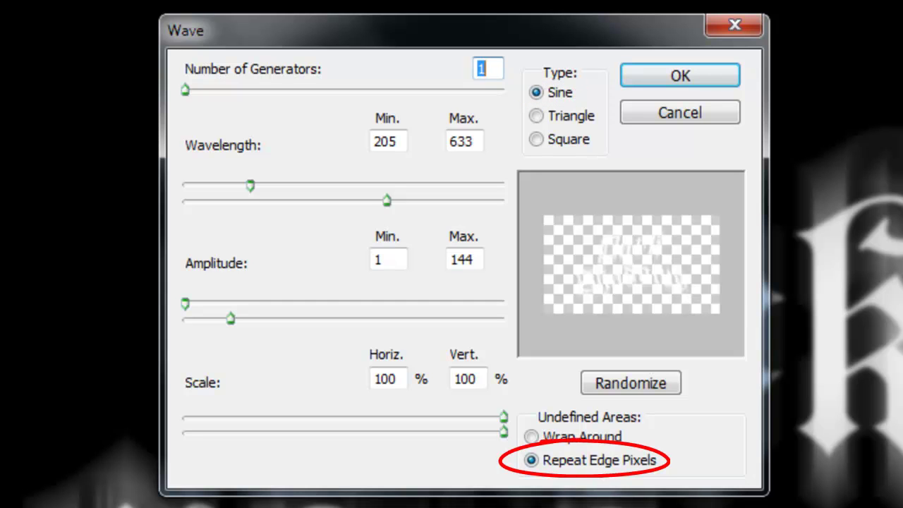
left_click(682, 78)
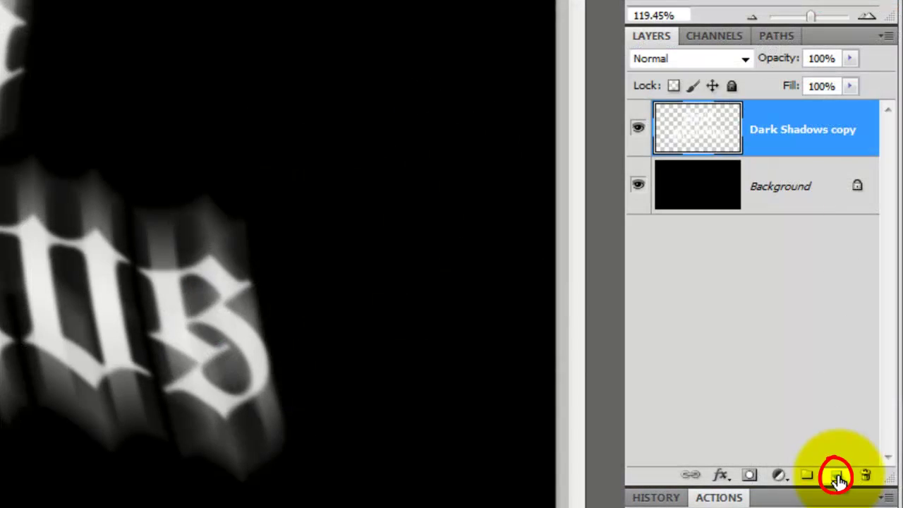
- Add Layer 1 above the title, fill it black and render grey Clouds into it
left_click(837, 476)
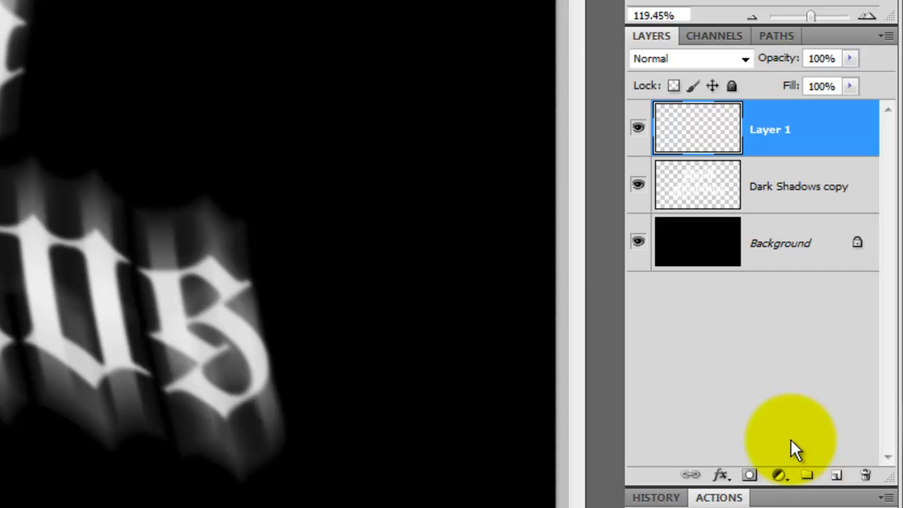
key("alt+Delete")
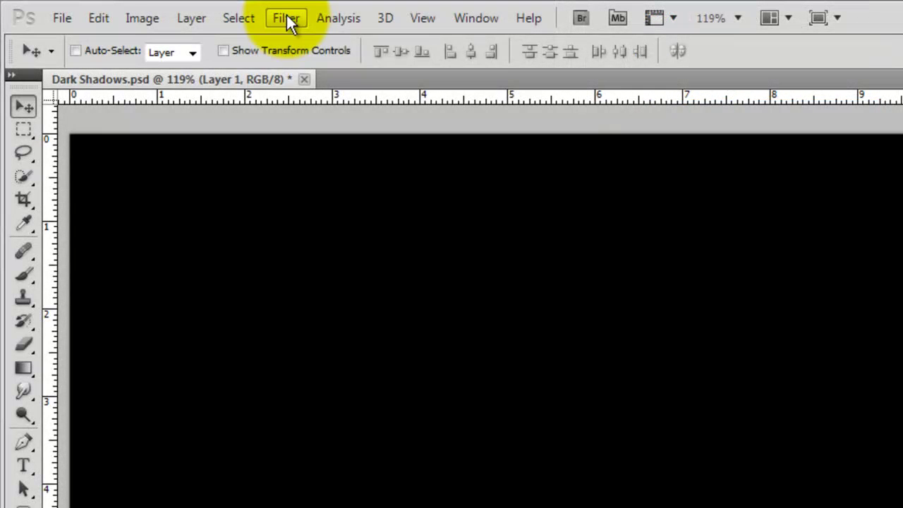
left_click(288, 19)
mouse_move(284, 326)
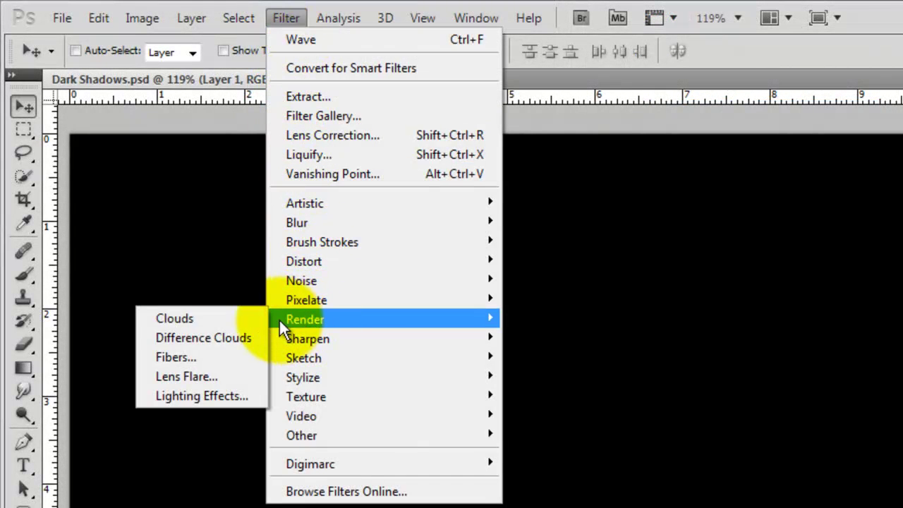
left_click(206, 321)
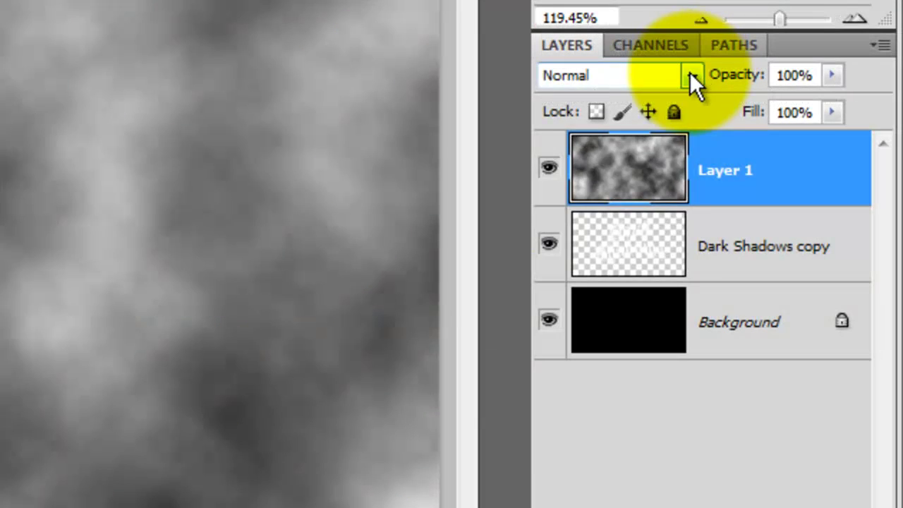
left_click(692, 75)
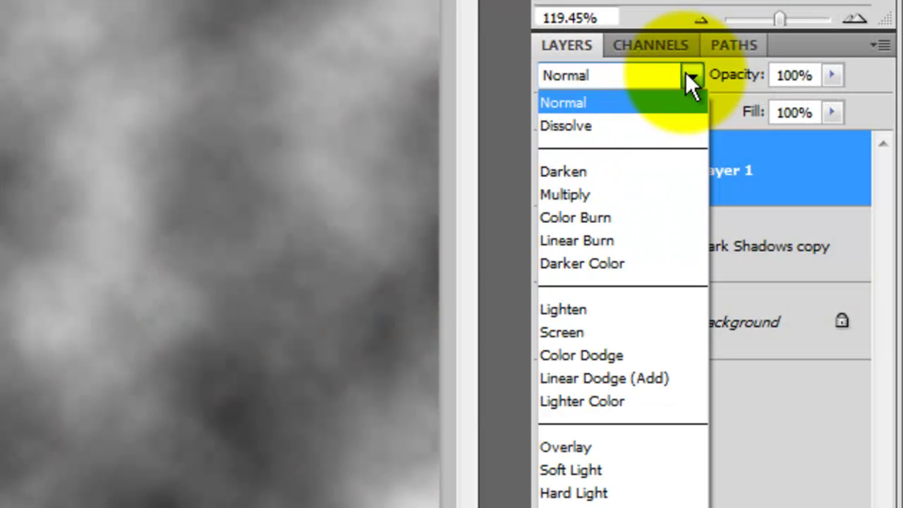
- Set Layer 1 to Color Dodge, hide it and the text copy, and select Background
left_click(598, 353)
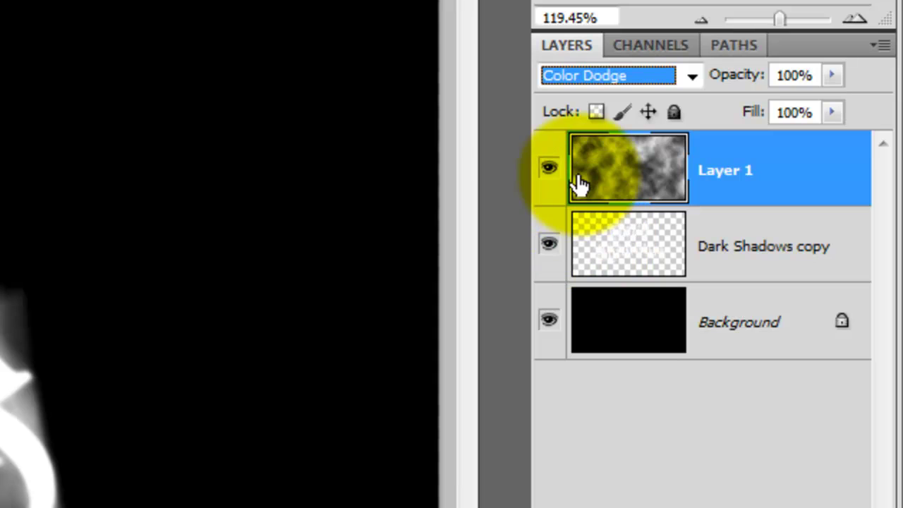
left_click(549, 171)
left_click(551, 243)
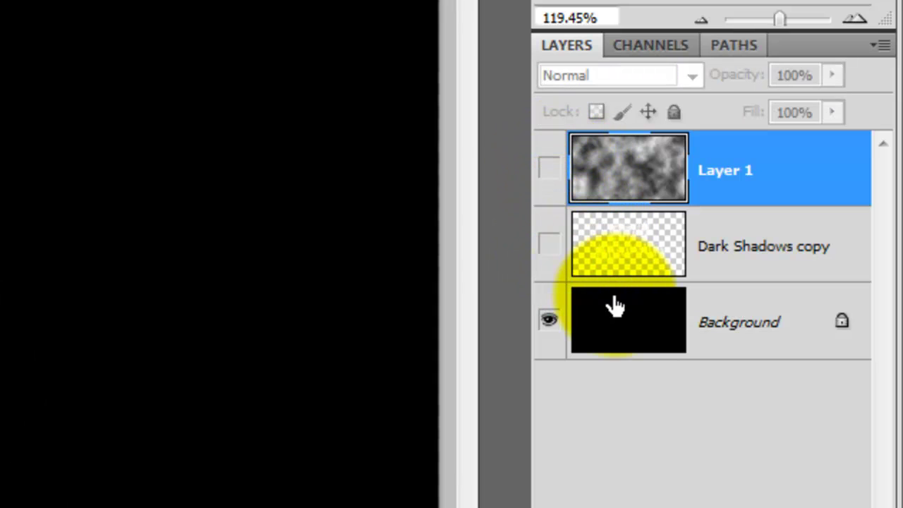
left_click(620, 323)
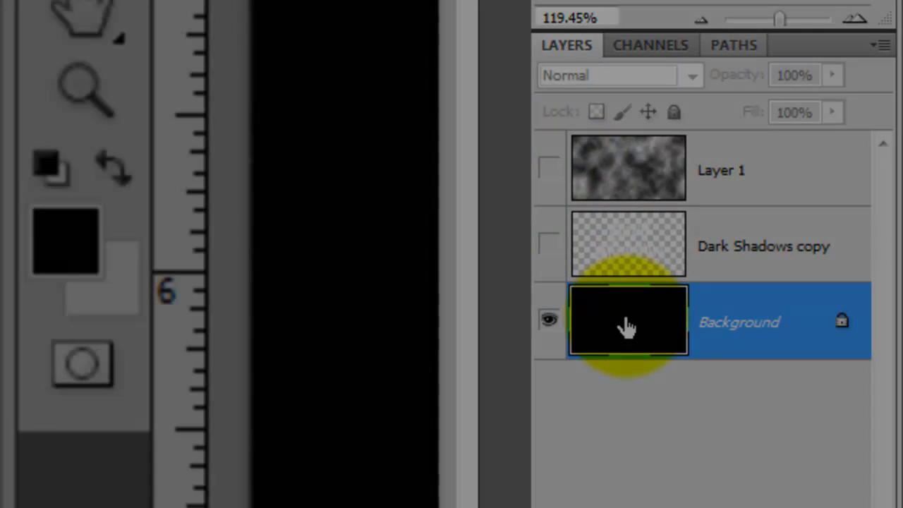
- Paint a soft 400px dark blue (#01386b) glow at 38% opacity across the background
left_click(92, 226)
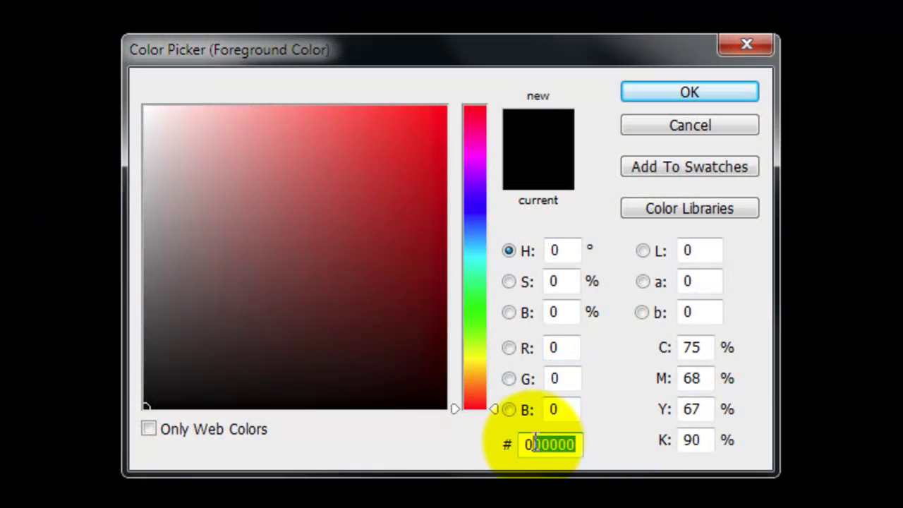
left_click_drag(534, 443, 517, 442)
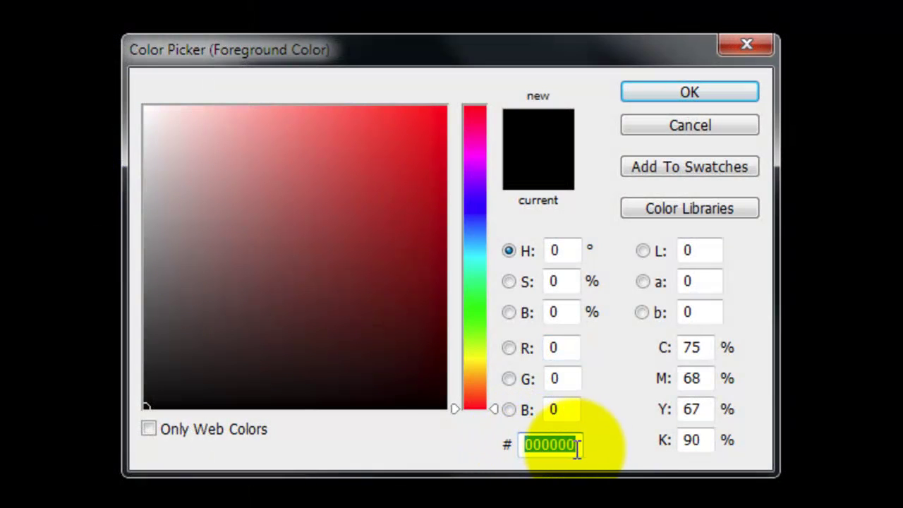
type("01386b")
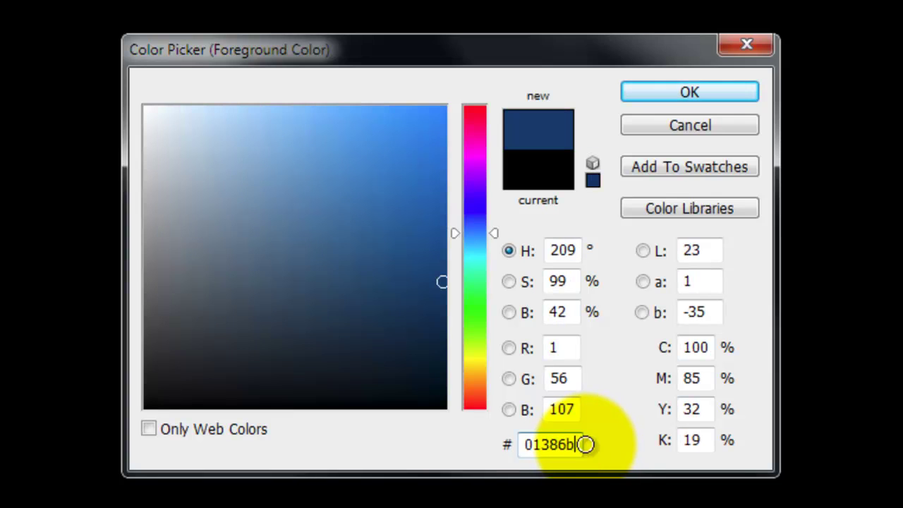
left_click(719, 91)
left_click(43, 229)
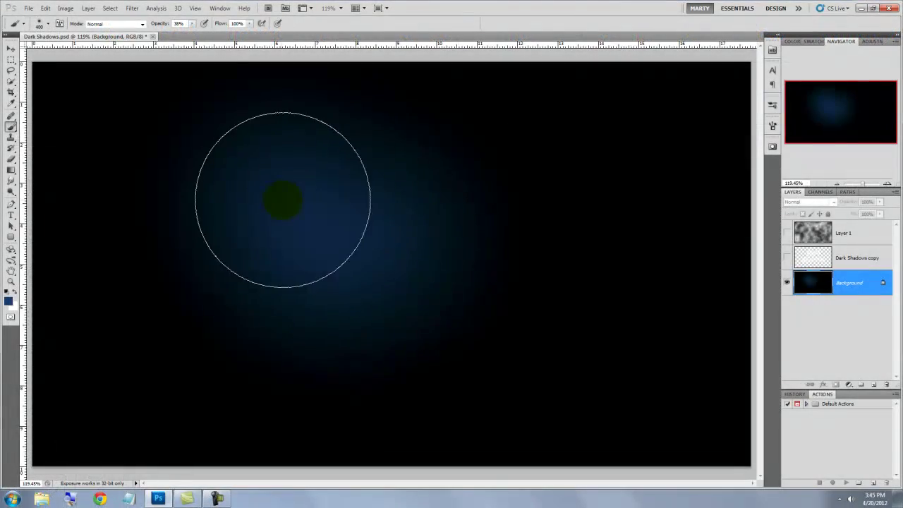
mouse_move(282, 202)
left_mouse_down()
mouse_move(524, 276)
mouse_move(260, 248)
mouse_move(381, 199)
mouse_move(485, 247)
mouse_move(422, 256)
mouse_move(262, 249)
mouse_move(320, 172)
mouse_move(582, 316)
left_mouse_up()
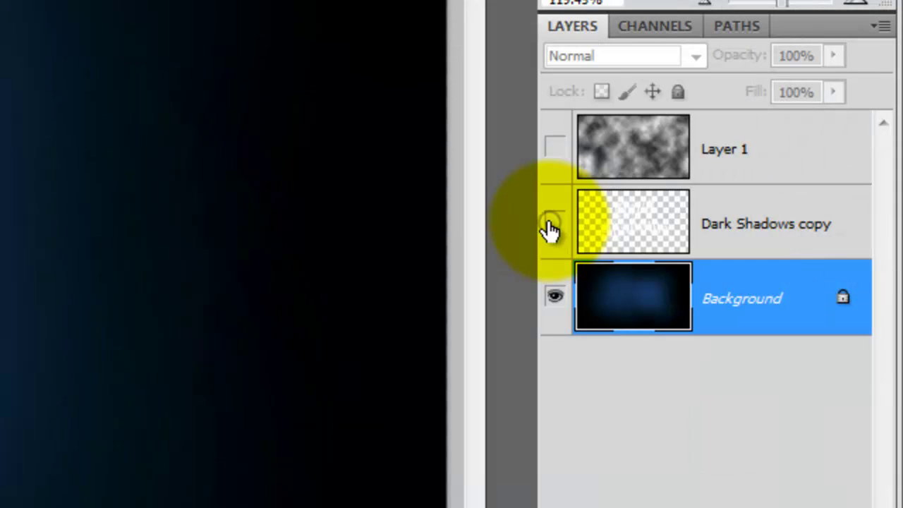
- Show the Dark Shadows copy in Overlay blend mode and make Layer 1 visible again
left_click(787, 257)
left_click(812, 257)
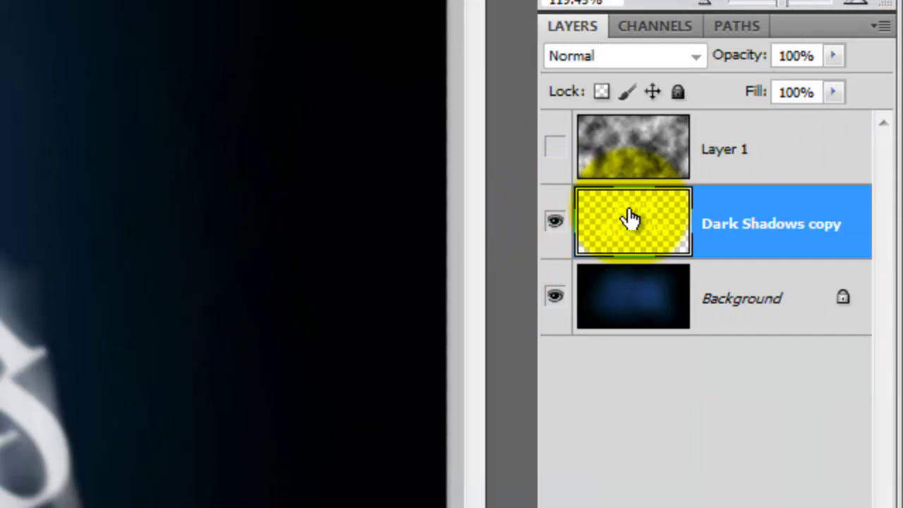
left_click(695, 56)
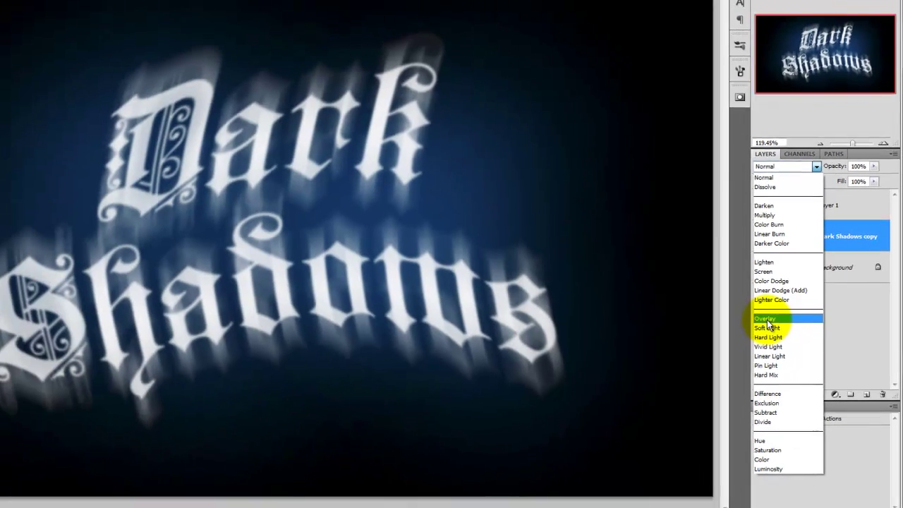
left_click(767, 320)
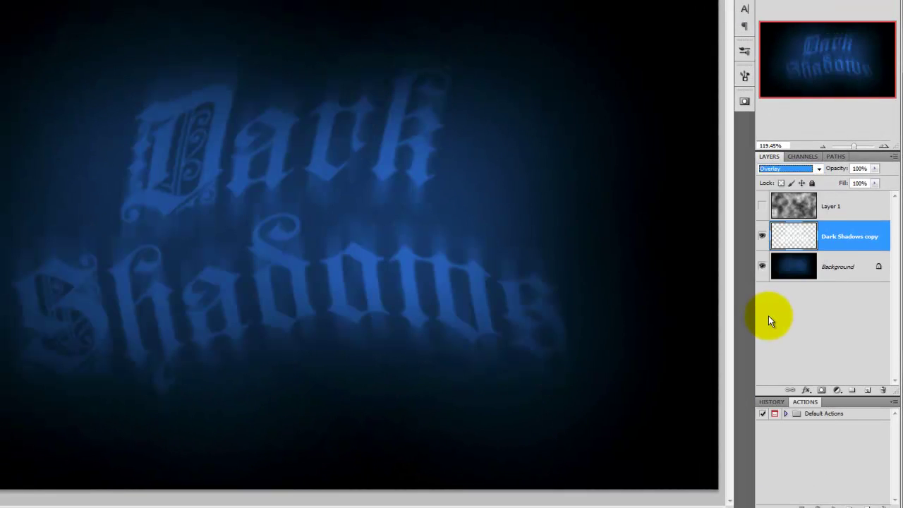
left_click(763, 207)
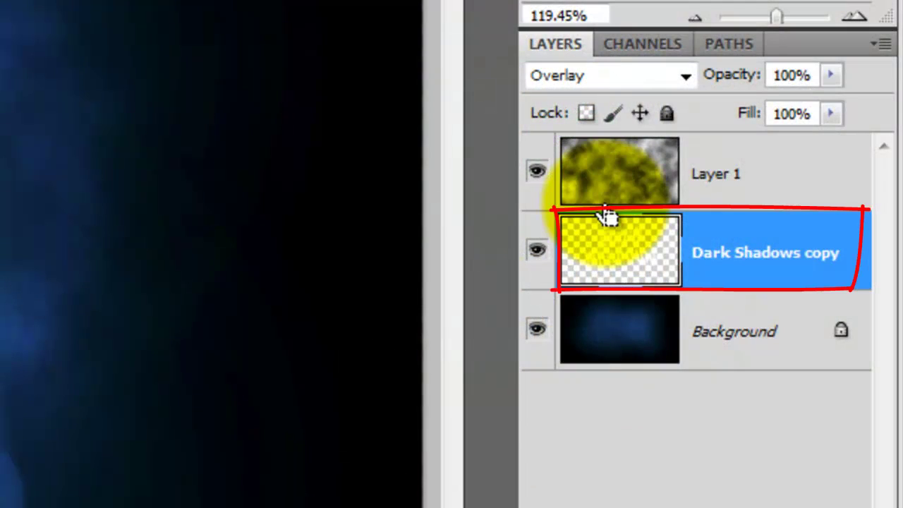
- Duplicate the title at 50% opacity and give it an 85°, 96-pixel Motion Blur
key("ctrl+j")
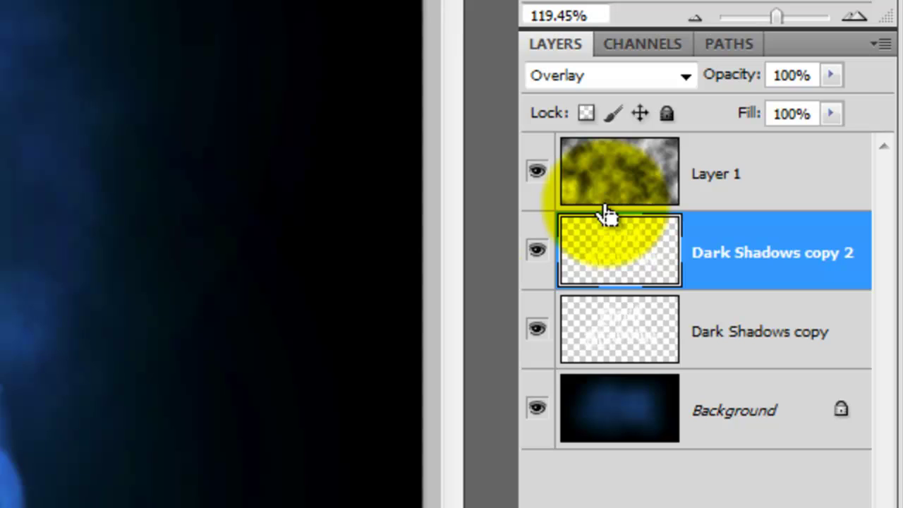
left_click(790, 75)
type("50")
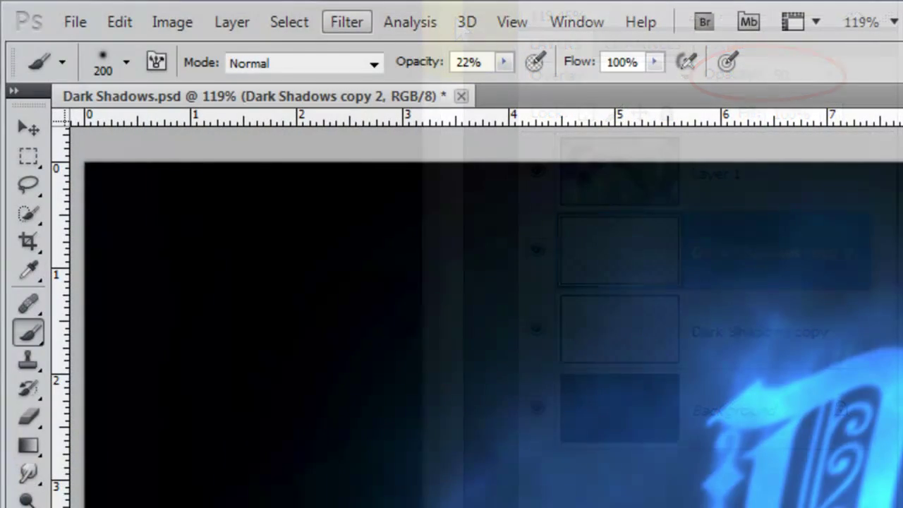
left_click(346, 21)
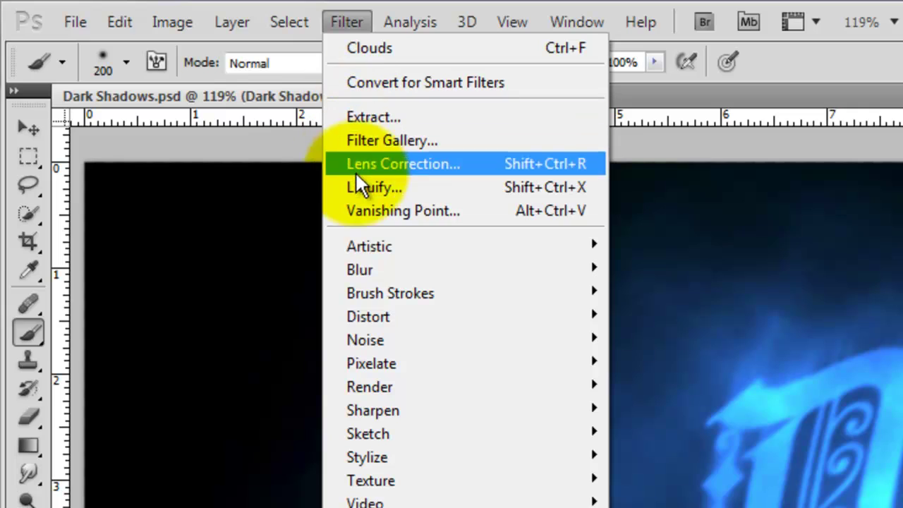
mouse_move(357, 269)
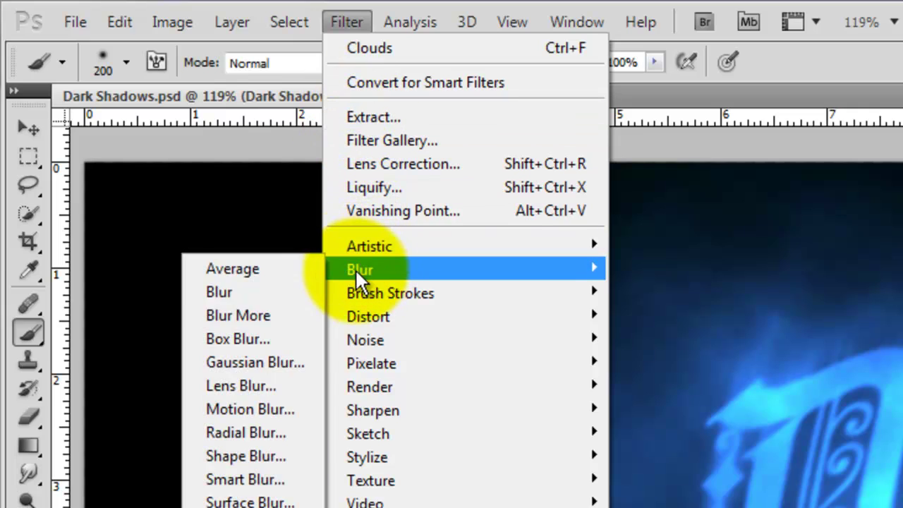
left_click(271, 407)
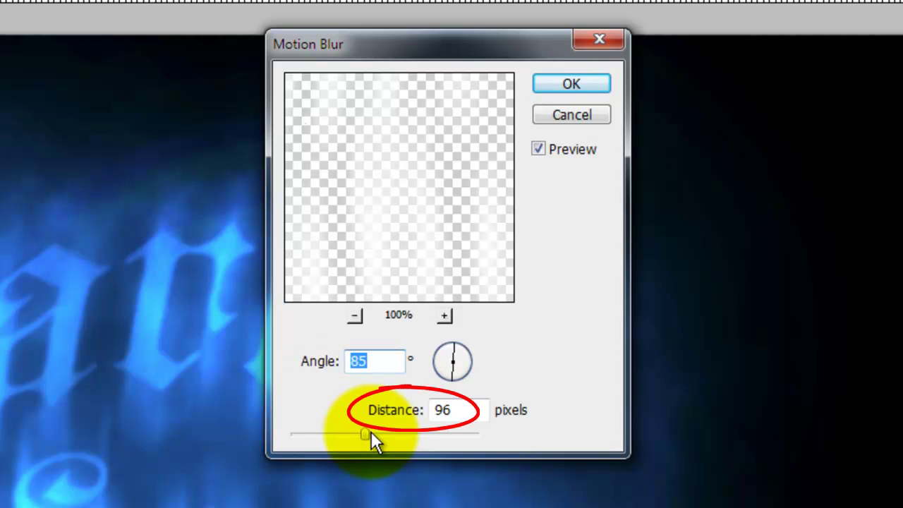
left_click(571, 86)
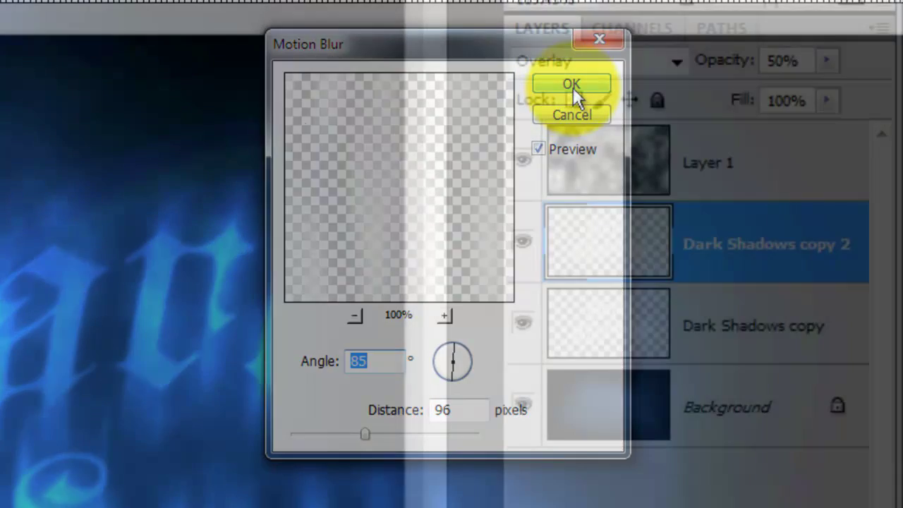
- Rename the blurred duplicate 'MOTION BLUR COPY' and select the Dark Shadows copy layer's name
double_click(756, 245)
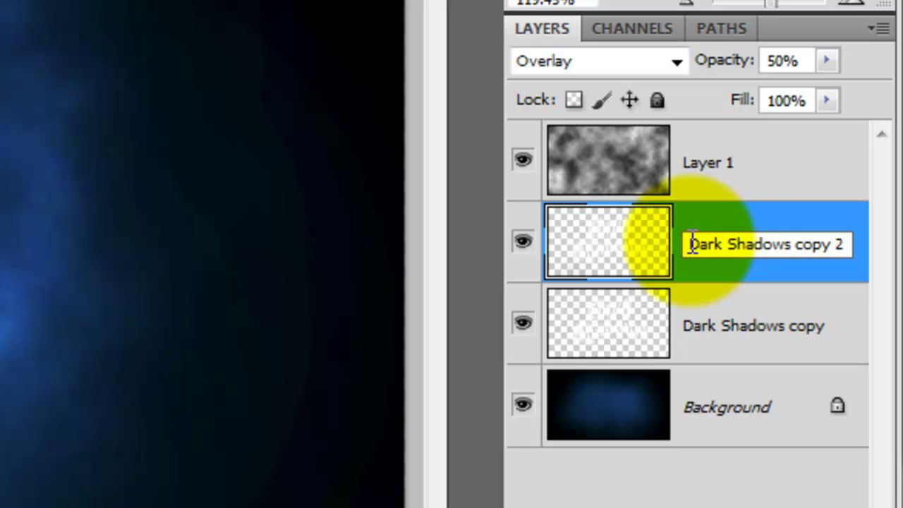
left_click_drag(691, 244, 875, 219)
type("MOTION BLUR COPY")
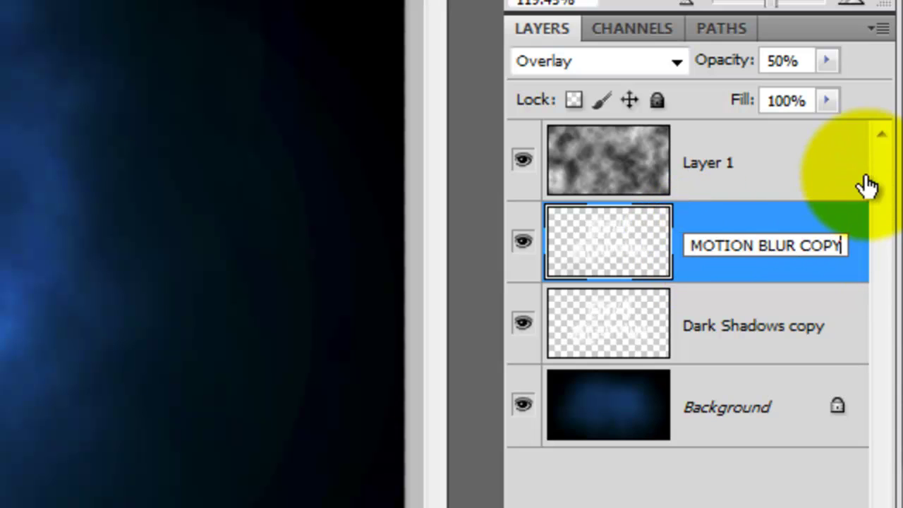
key("Return")
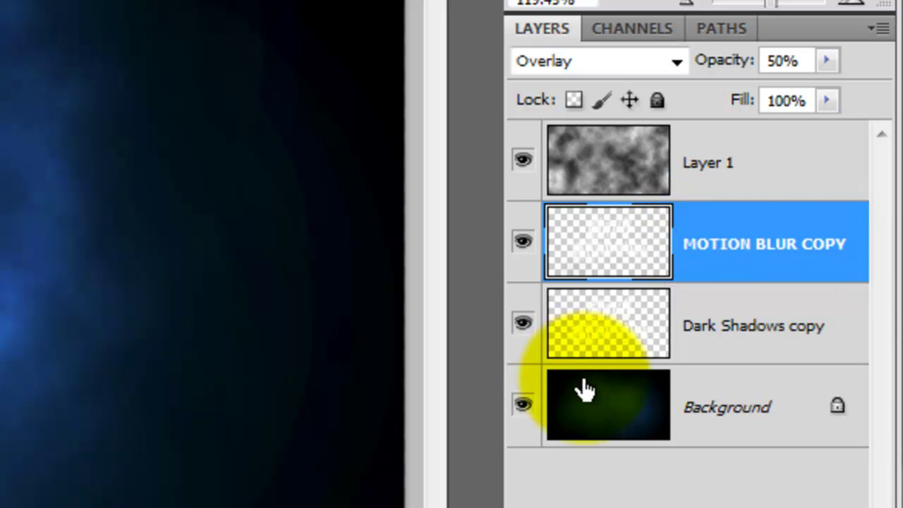
left_click(738, 329)
double_click(730, 324)
- Name the merged title layer 'DARK SHADOWS' and choose the Smudge Tool
type("DAR")
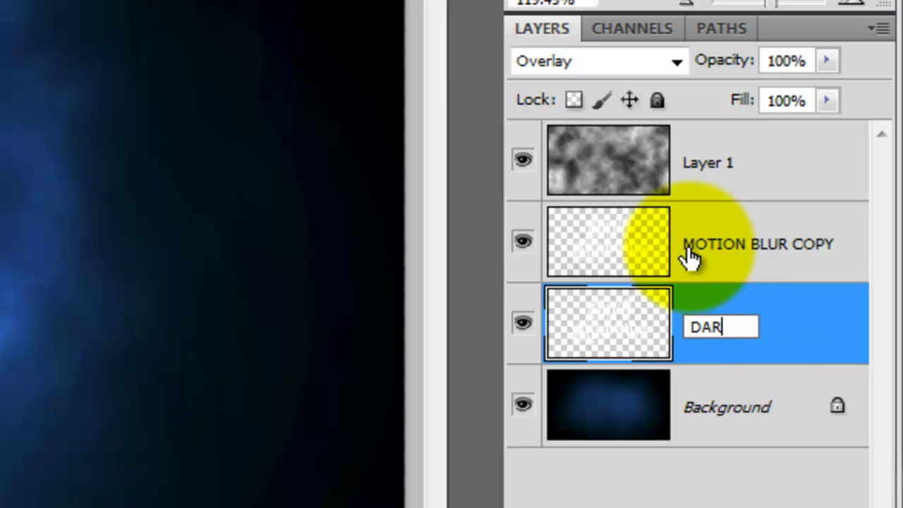
type("K SHADOWS")
key("Return")
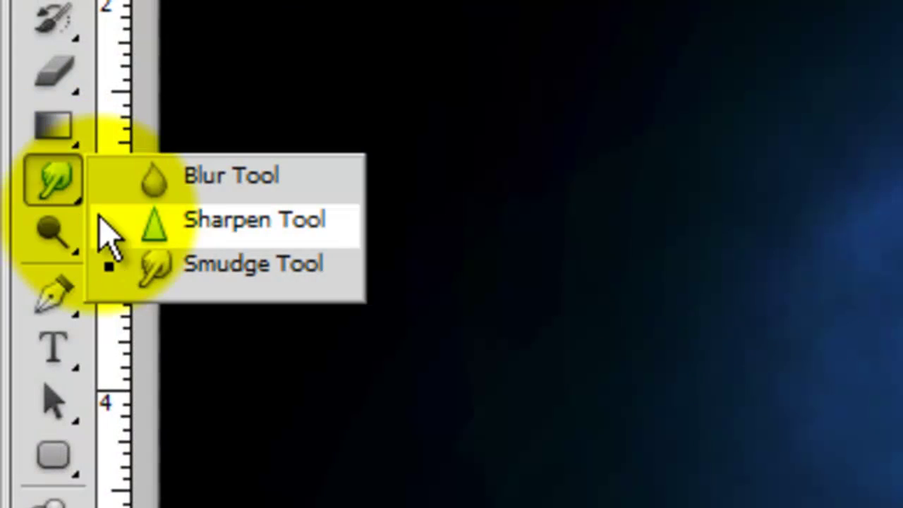
left_click(189, 264)
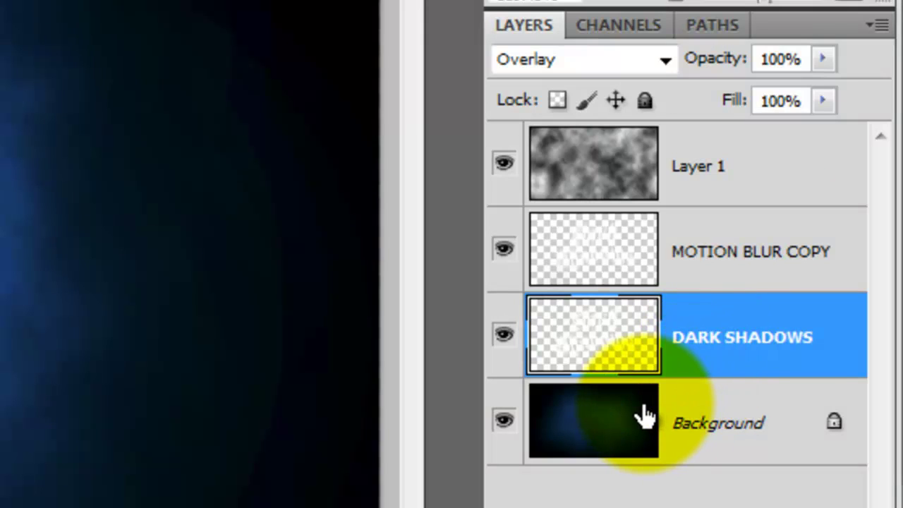
- Select the Background layer and open the foreground Color Picker, still showing dark blue 01386b
left_click(643, 416)
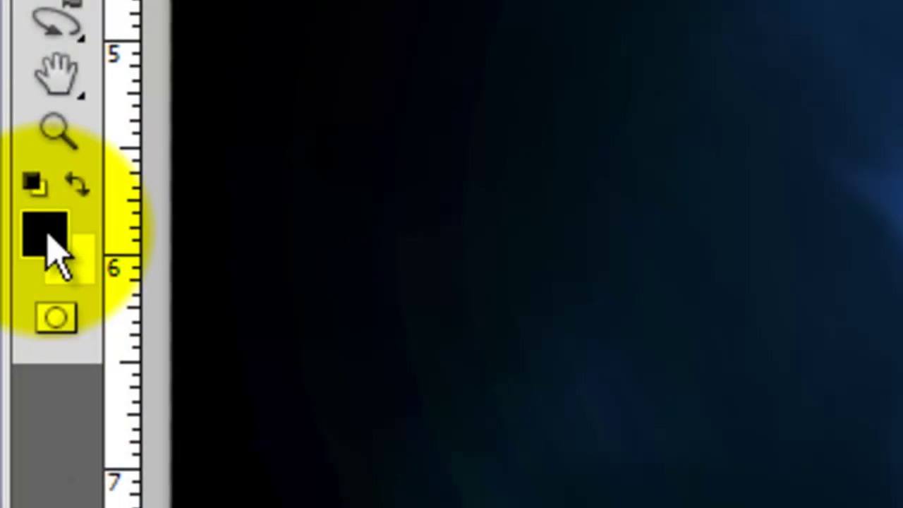
left_click(49, 238)
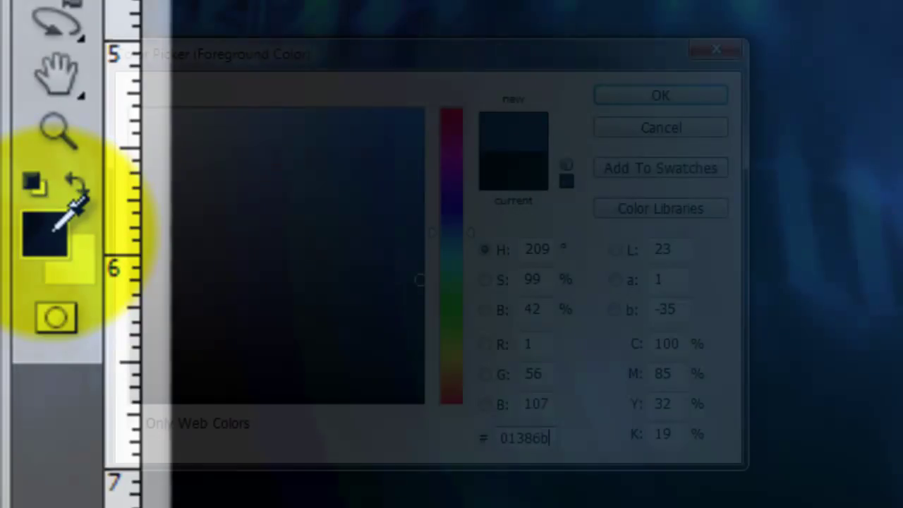